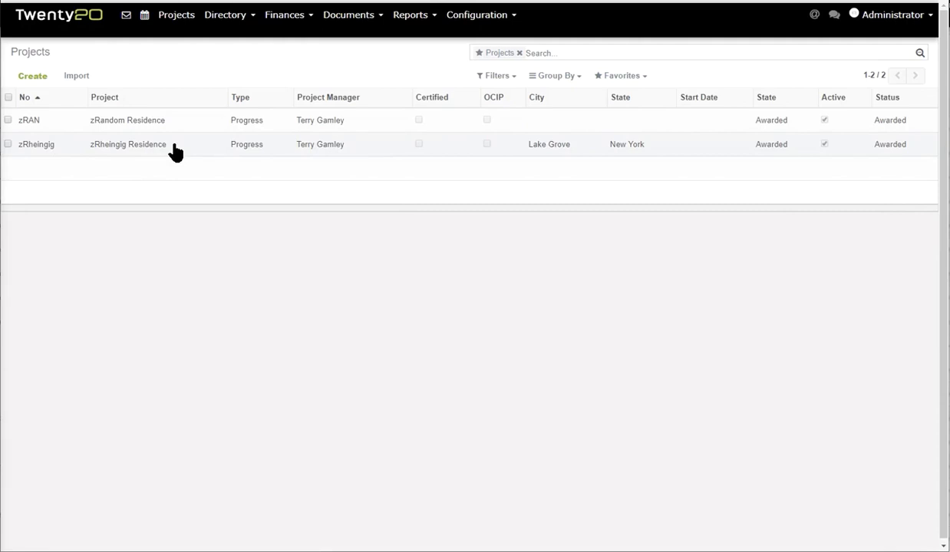
# Open the zRheingig Residence project from the Projects list.
pyautogui.click(175, 152)
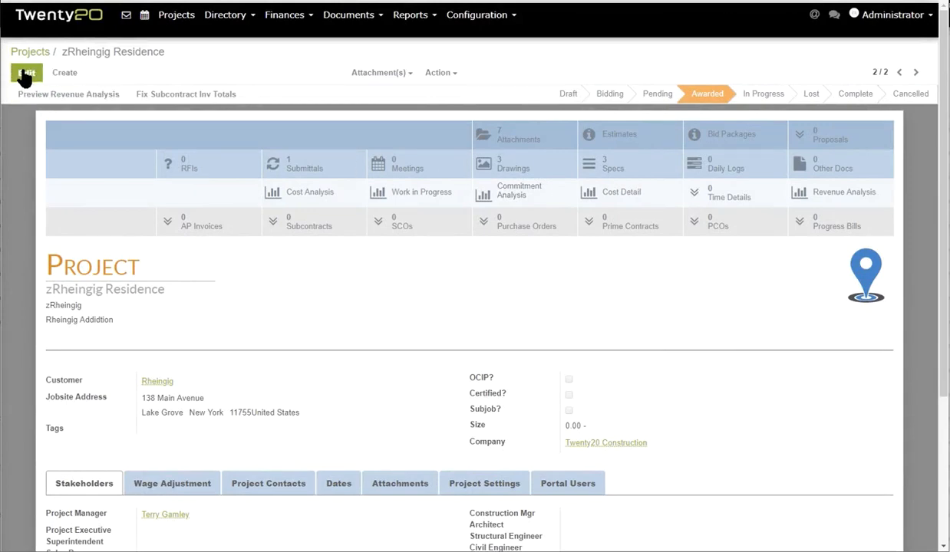
# Put the project in edit mode and add a Portal Users entry with the new user's full name.
pyautogui.click(29, 74)
pyautogui.scroll(-3, 342, 294)
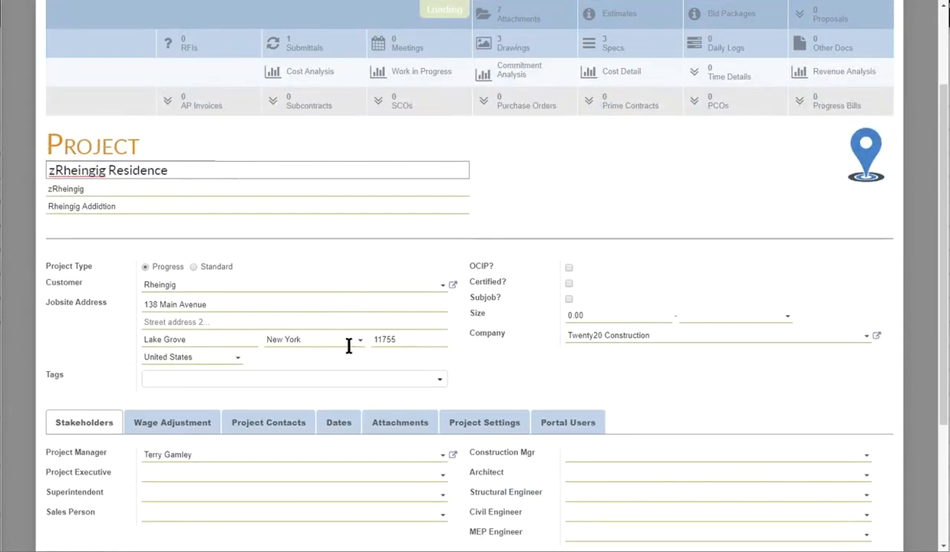
pyautogui.click(577, 428)
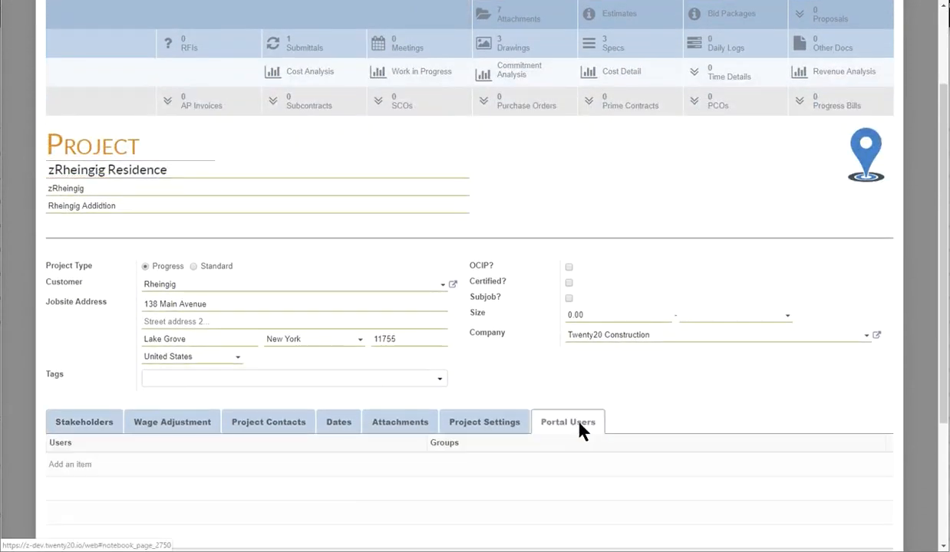
pyautogui.scroll(-5, 568, 403)
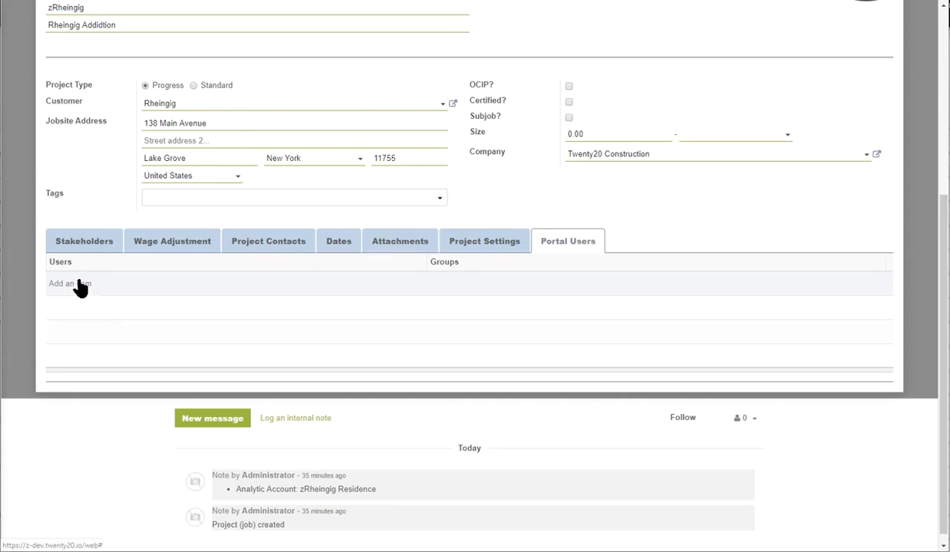
pyautogui.click(80, 284)
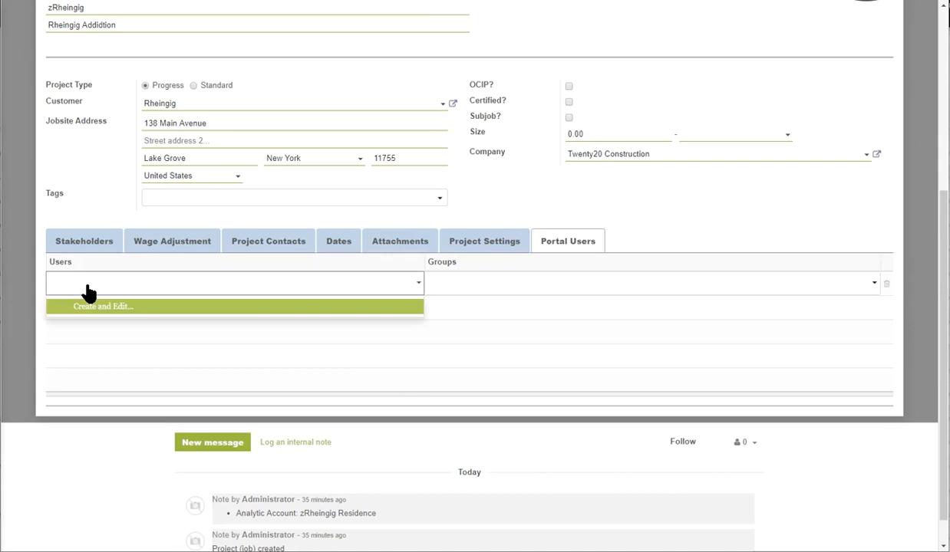
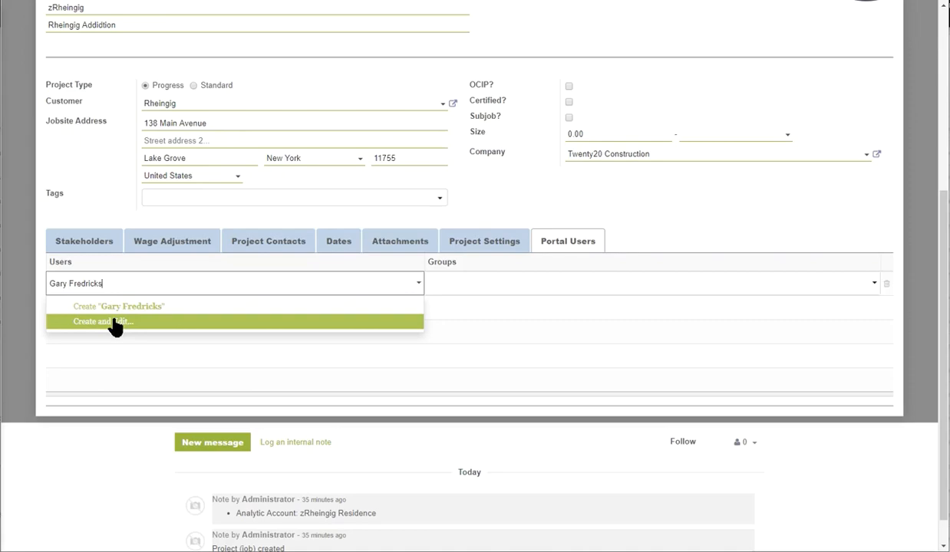
pyautogui.click(113, 323)
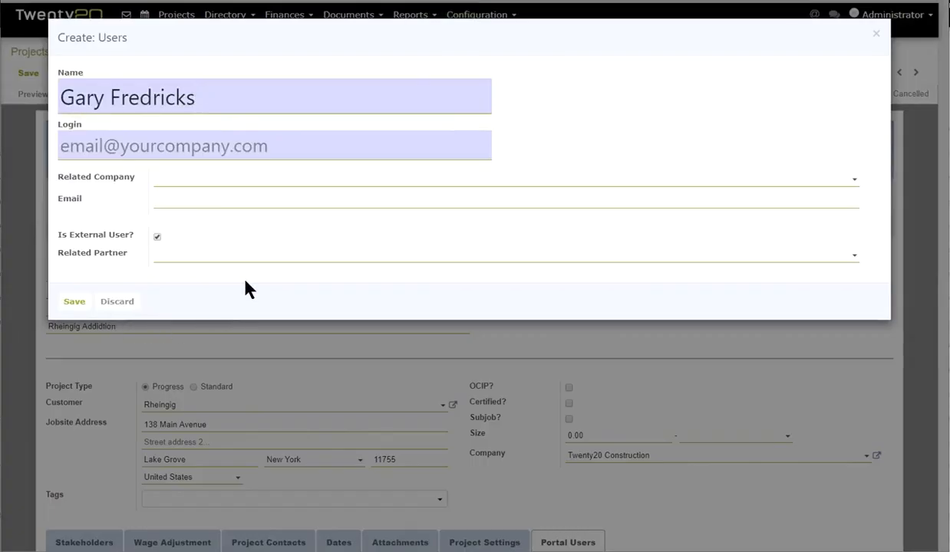
# Copy the new user's full name from the Name field.
pyautogui.moveTo(197, 99); pyautogui.dragTo(58, 113)
pyautogui.rightClick(78, 100)
pyautogui.click(113, 152)
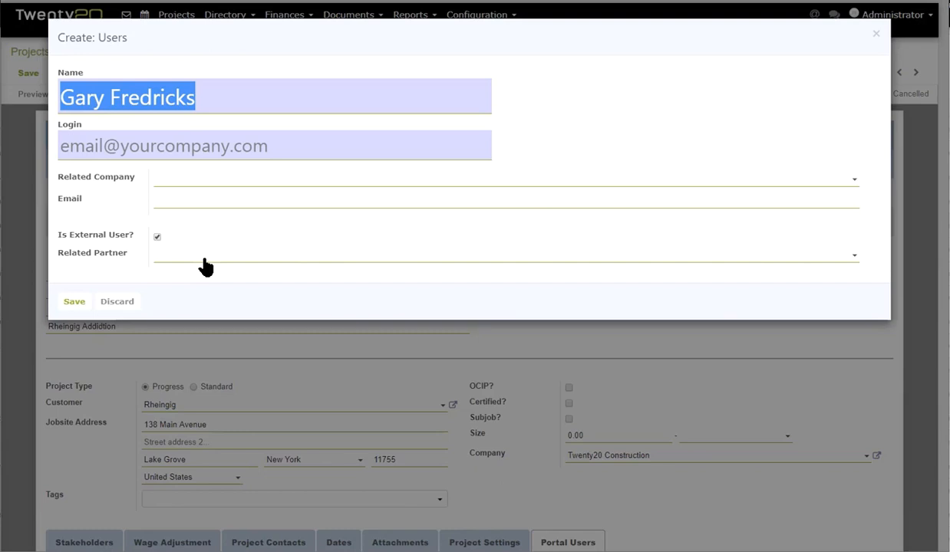
# Start a new Related Partner from the user's first name via Create and Edit.
pyautogui.click(205, 261)
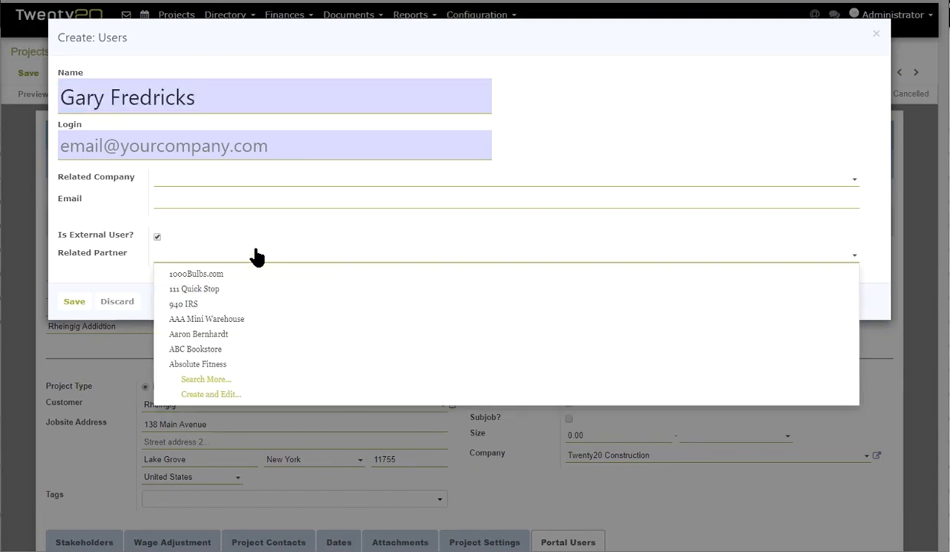
pyautogui.write('Gary')
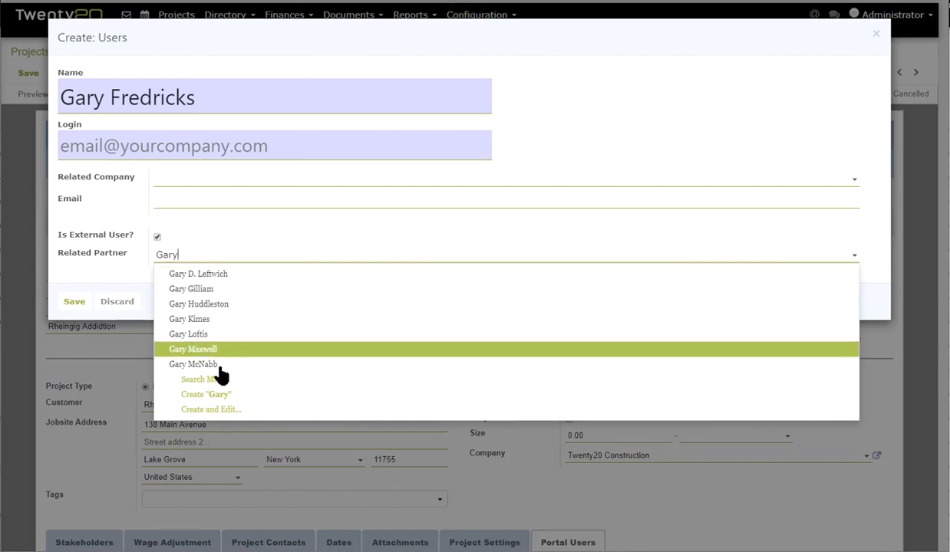
pyautogui.click(203, 412)
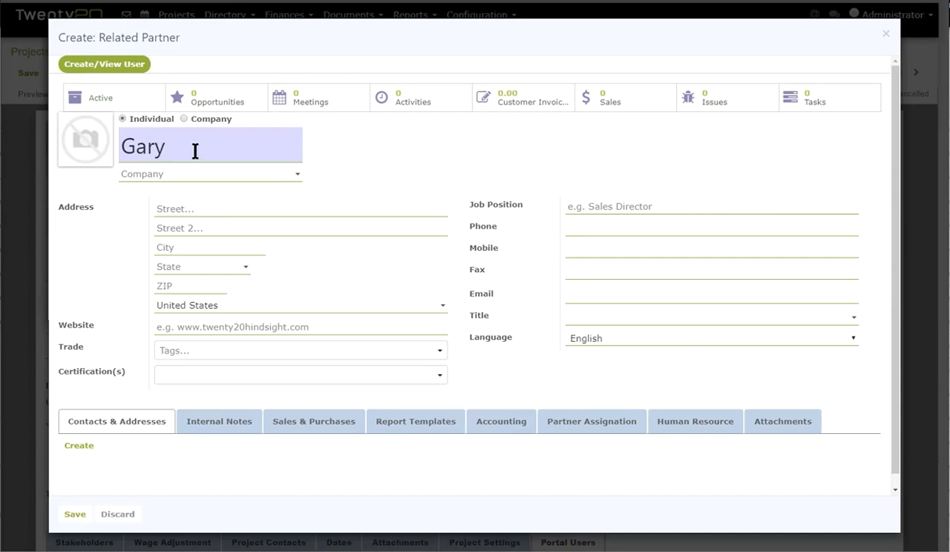
# Make the related partner a Company named 2020 Construction, correcting the mistyped name.
pyautogui.click(183, 118)
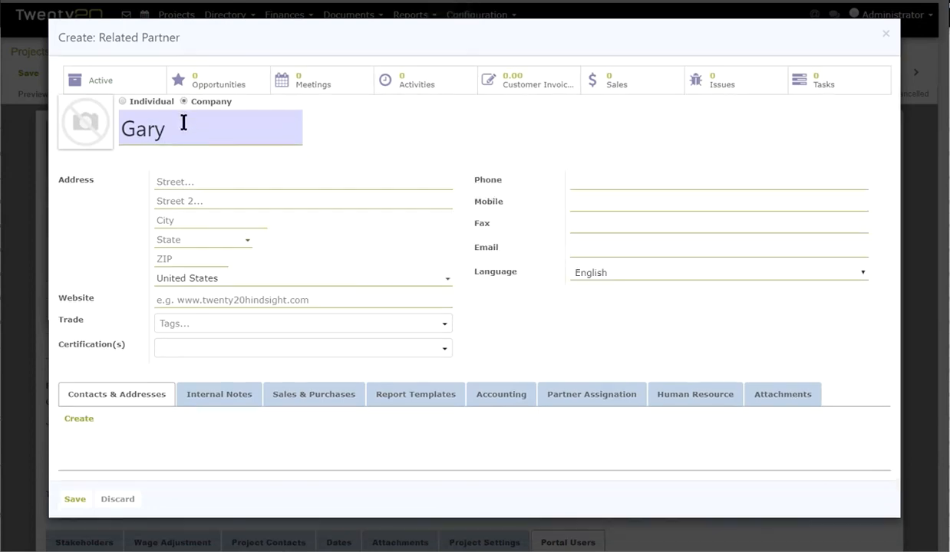
pyautogui.moveTo(181, 123); pyautogui.dragTo(107, 131)
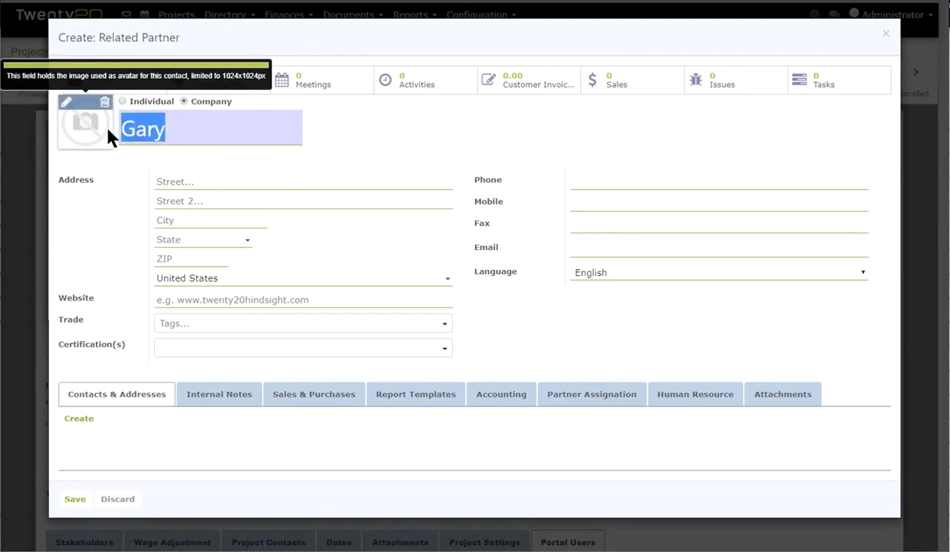
pyautogui.write('202 Const')
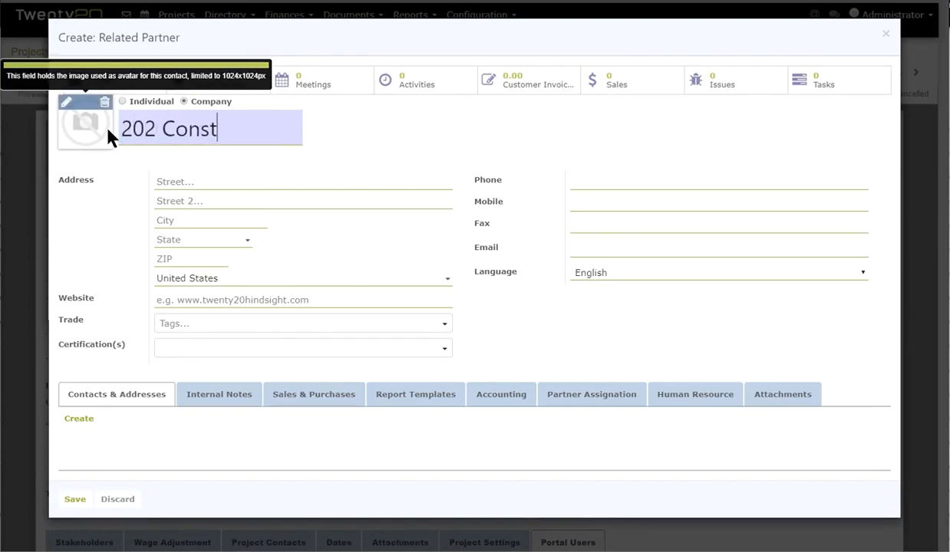
pyautogui.write('ruction')
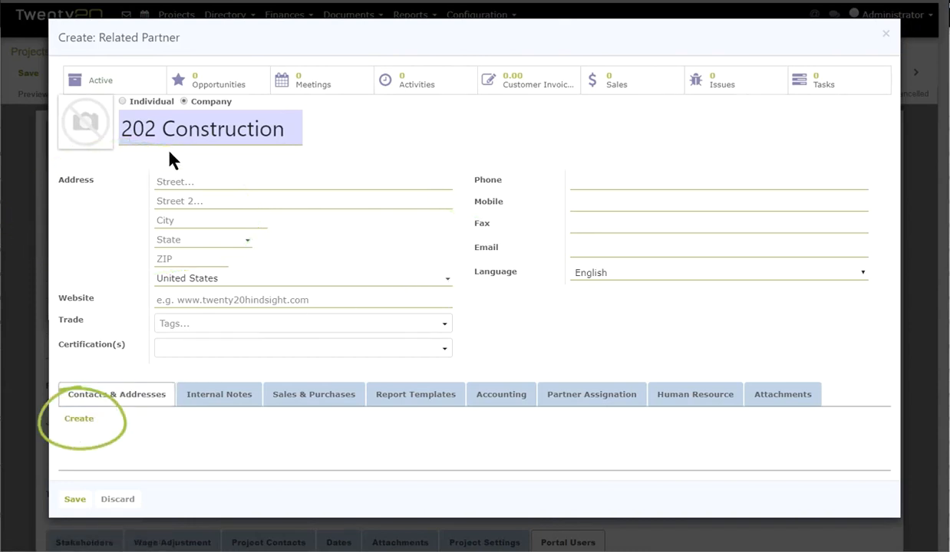
pyautogui.click(154, 126)
pyautogui.write('0')
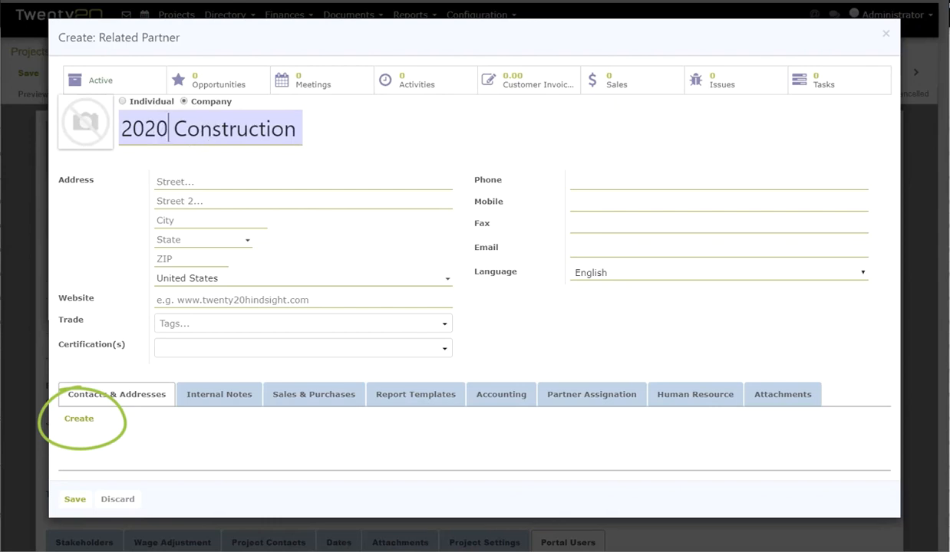
pyautogui.click(78, 419)
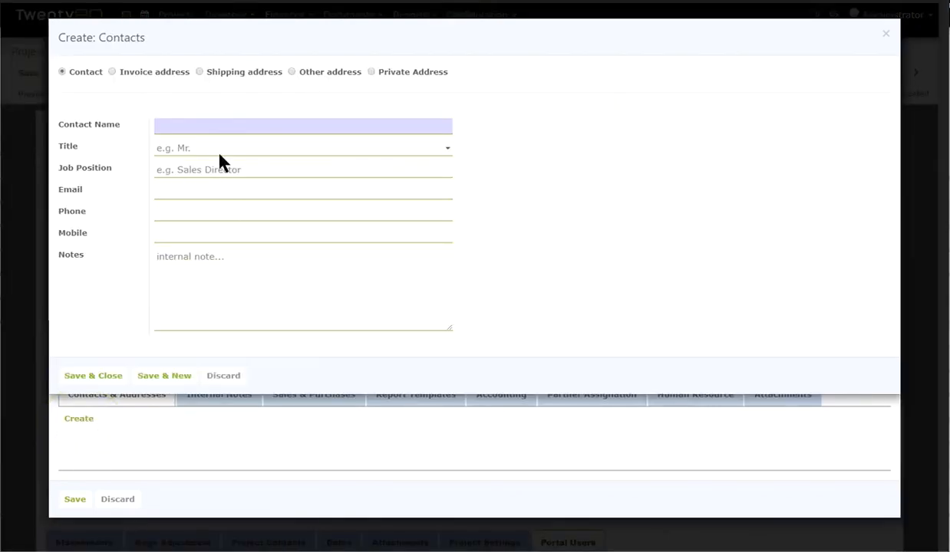
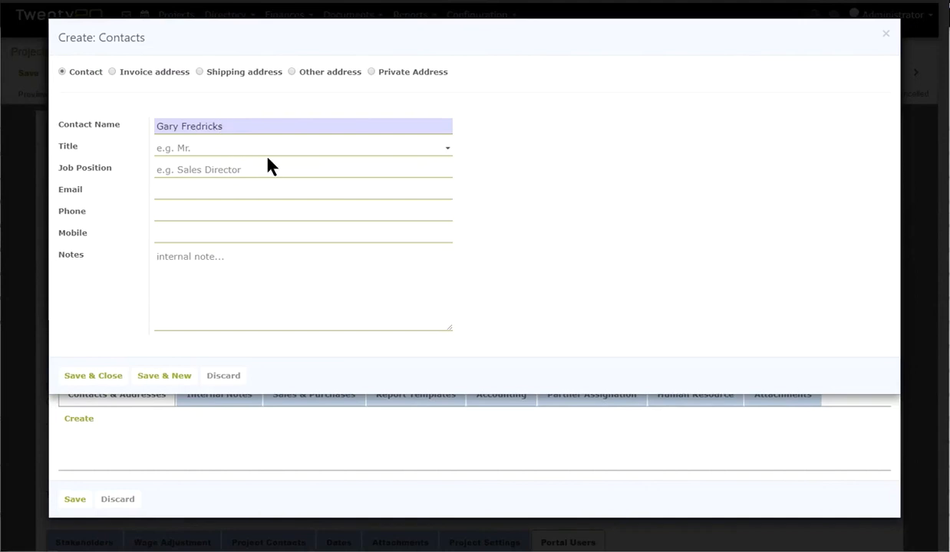
# Add a contact with the person's full name and e-mail address, then save and close it.
pyautogui.click(206, 171)
pyautogui.click(192, 195)
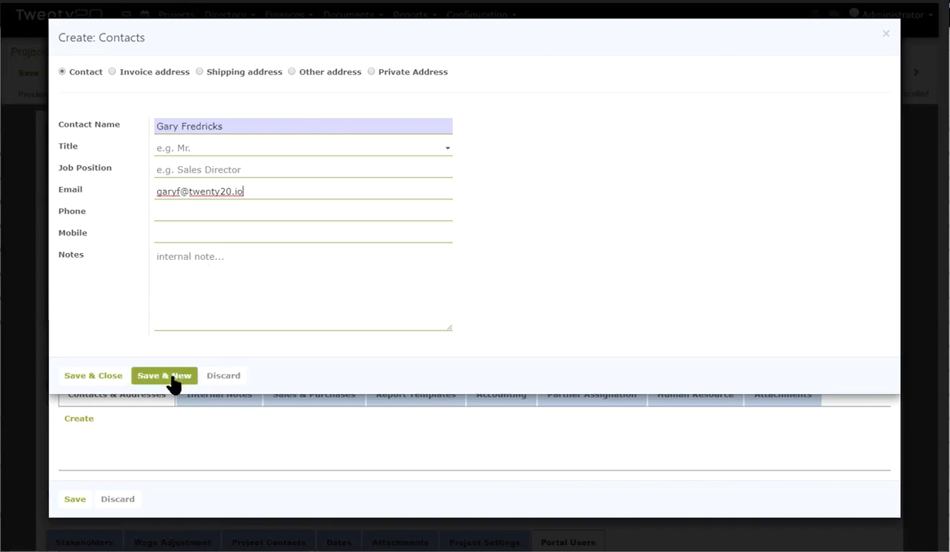
pyautogui.click(100, 380)
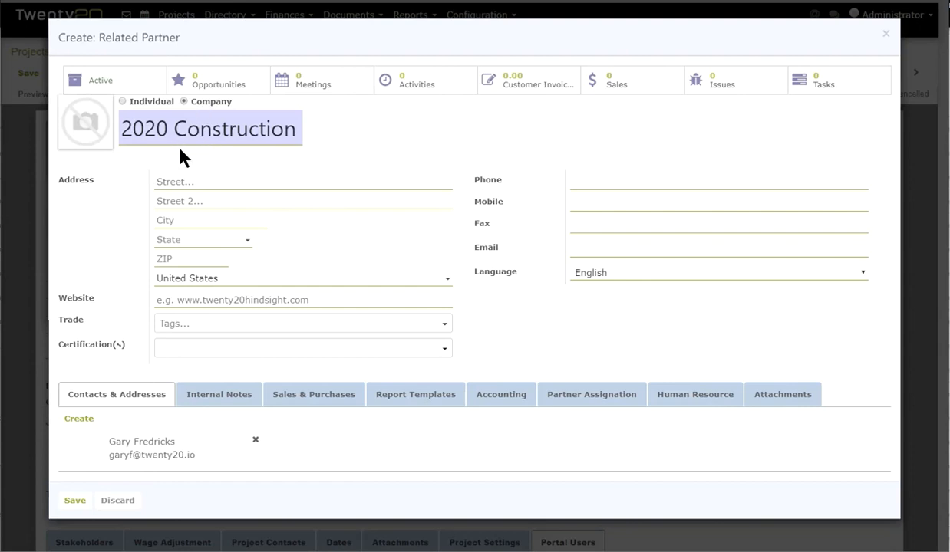
# Save the 2020 Construction related partner record.
pyautogui.click(75, 502)
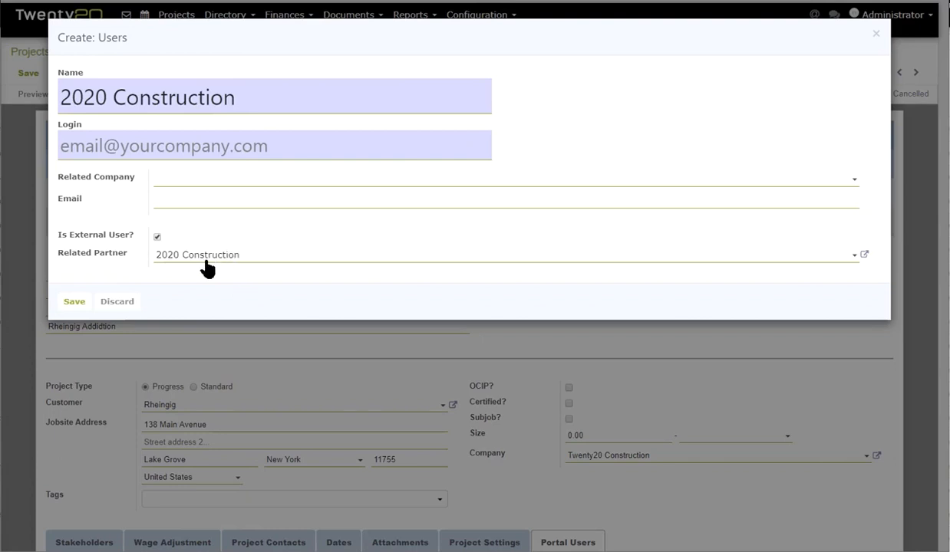
# Set the user's Related Partner to the contact person at 2020 Construction.
pyautogui.click(261, 266)
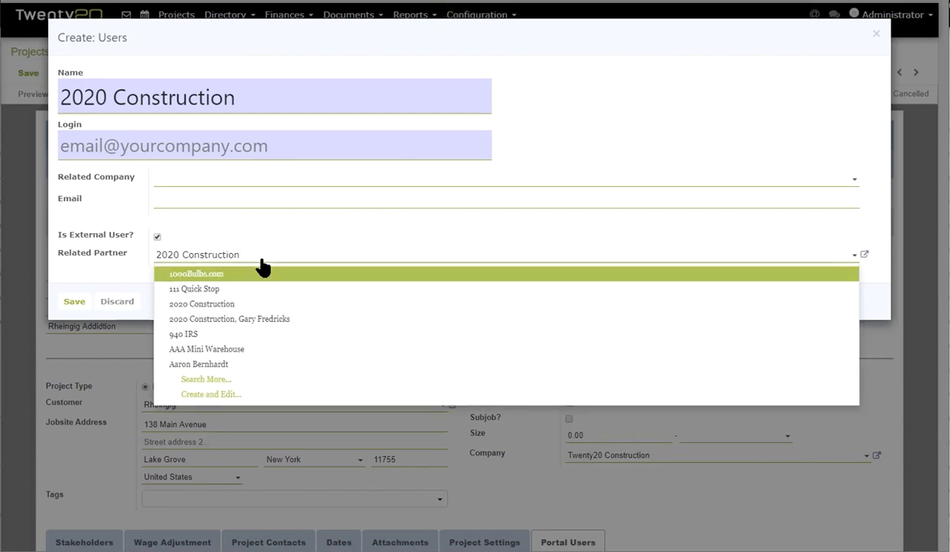
pyautogui.click(94, 253)
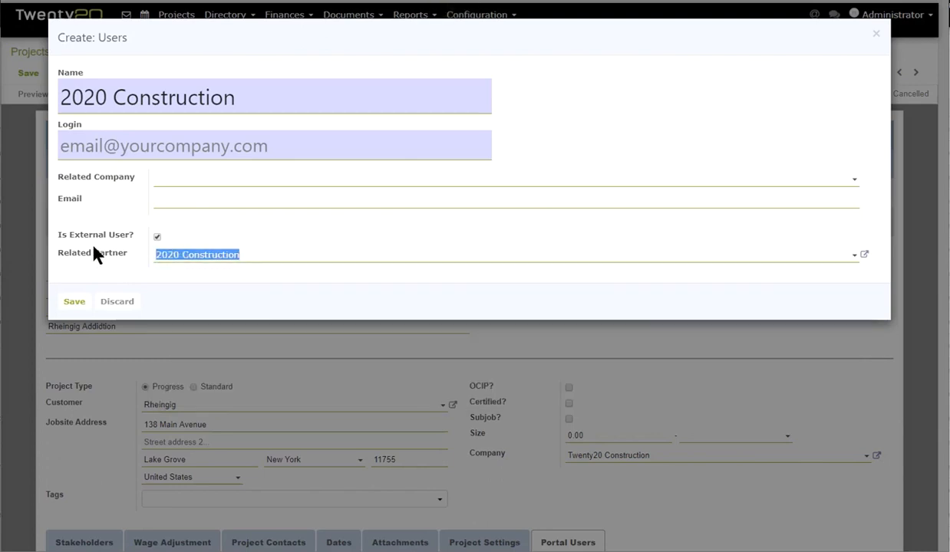
pyautogui.write('gary')
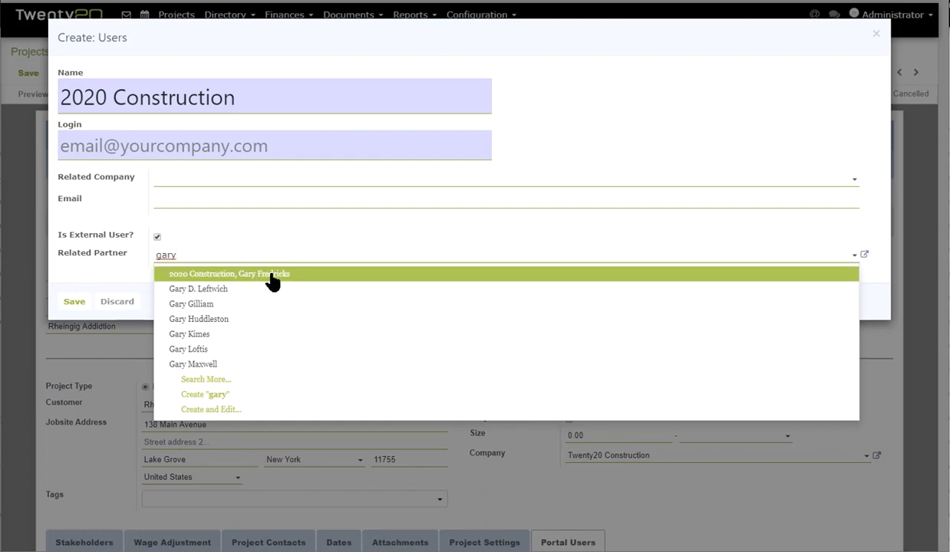
pyautogui.click(274, 275)
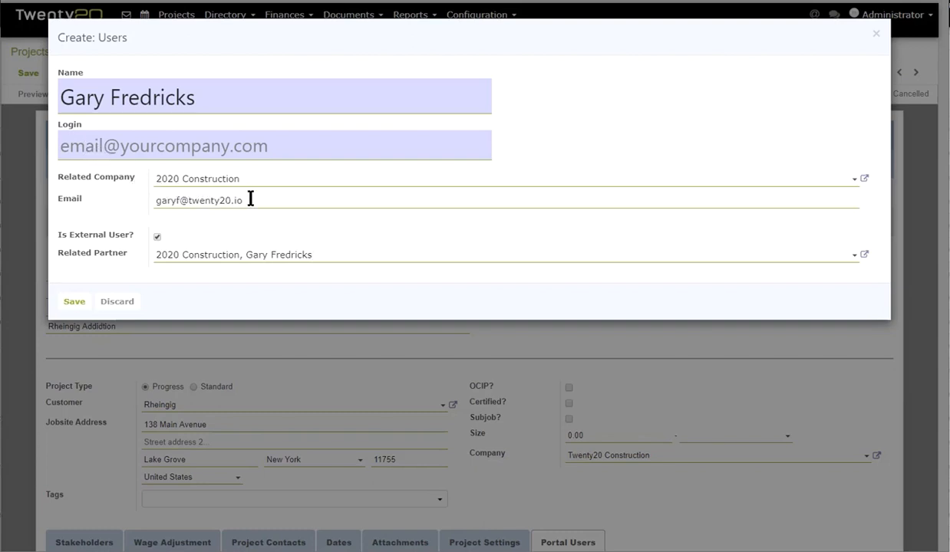
# Copy the contact's e-mail into the Login field and save the new portal user.
pyautogui.moveTo(251, 200); pyautogui.dragTo(159, 204)
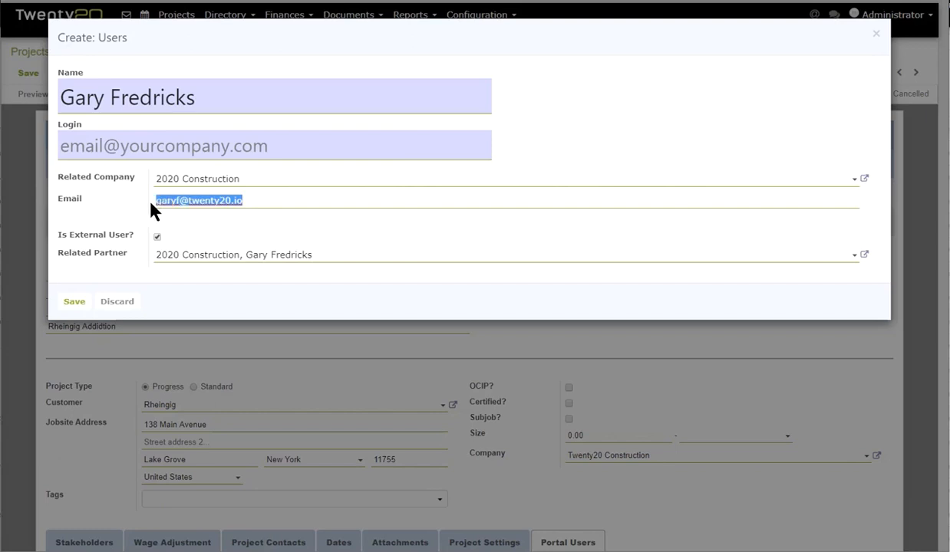
pyautogui.click(190, 146)
pyautogui.hotkey('ctrl', 'v')
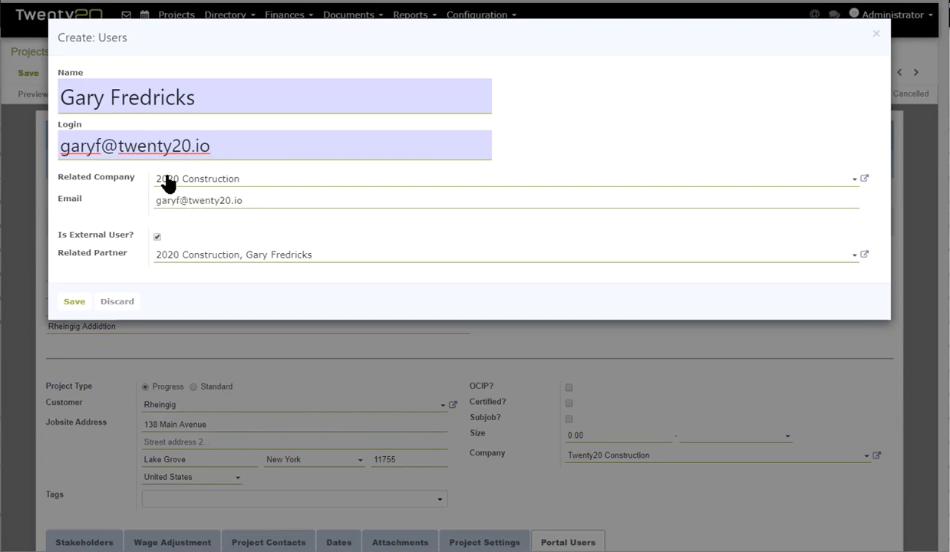
pyautogui.click(76, 302)
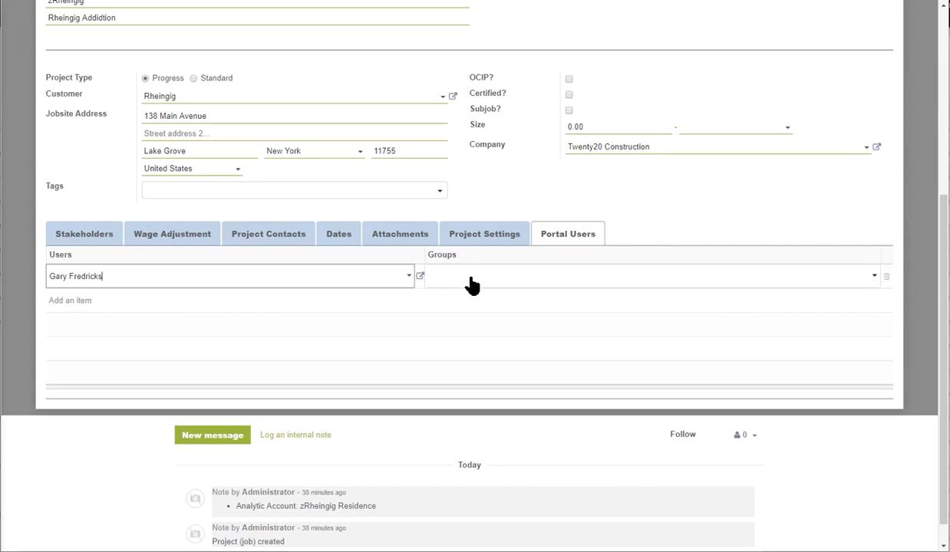
# Give the portal user the Drawings, Specifications, Submittals, RFI and Daily Logs groups.
pyautogui.click(544, 285)
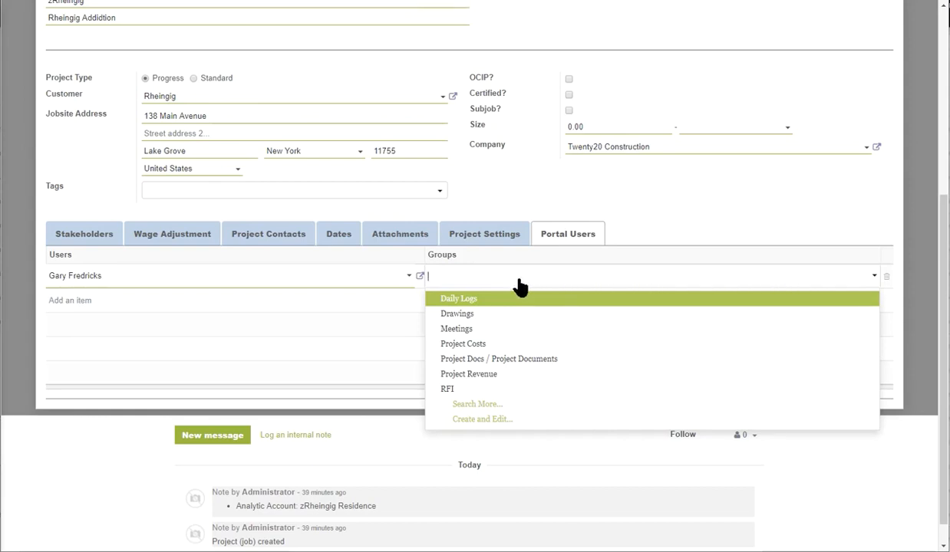
pyautogui.click(491, 316)
pyautogui.click(531, 286)
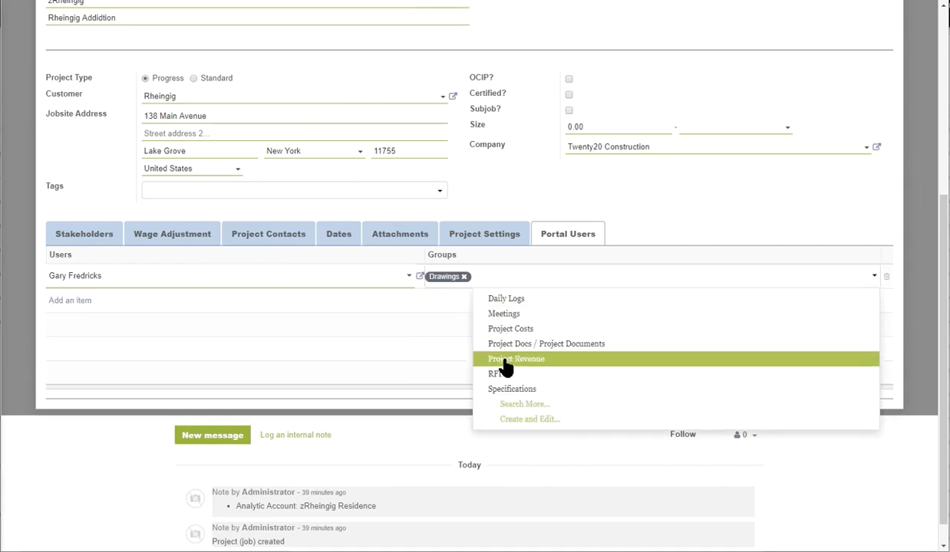
pyautogui.click(500, 391)
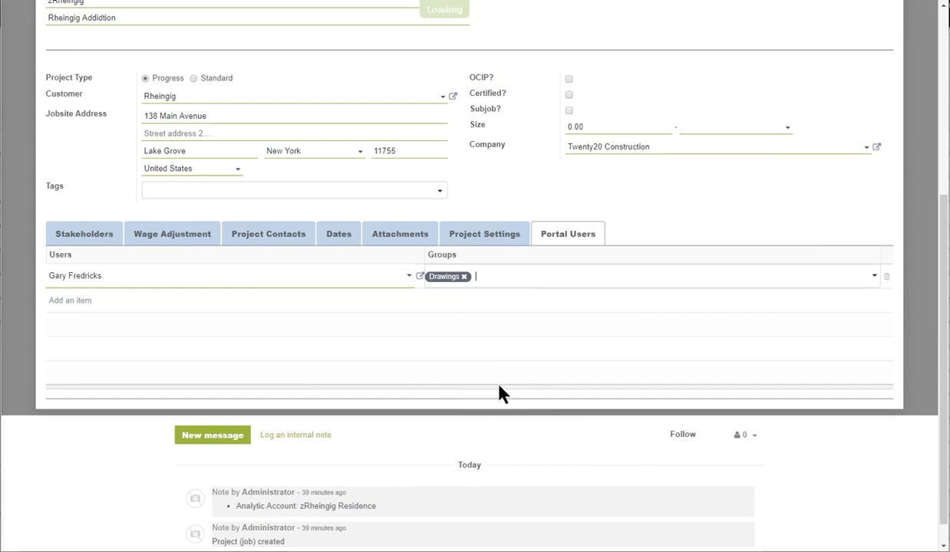
pyautogui.click(574, 286)
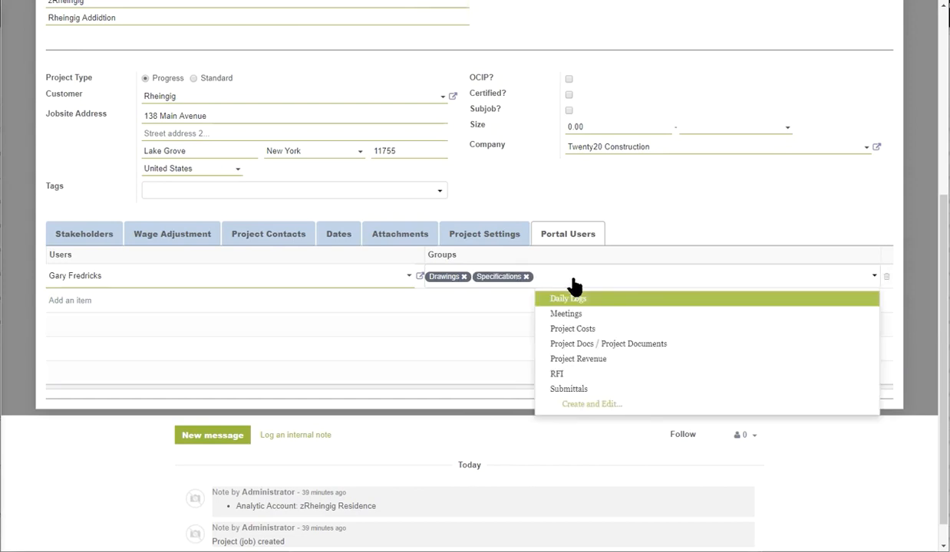
pyautogui.click(558, 390)
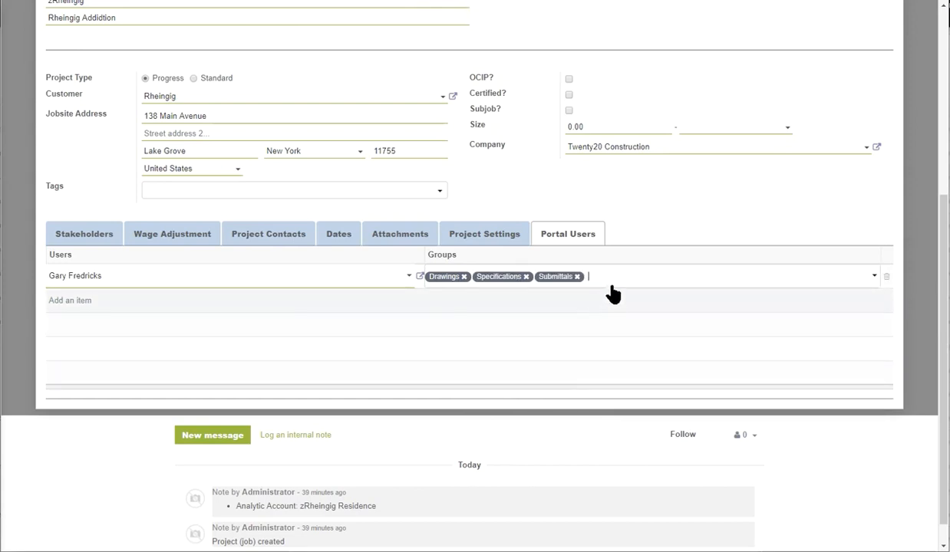
pyautogui.click(617, 288)
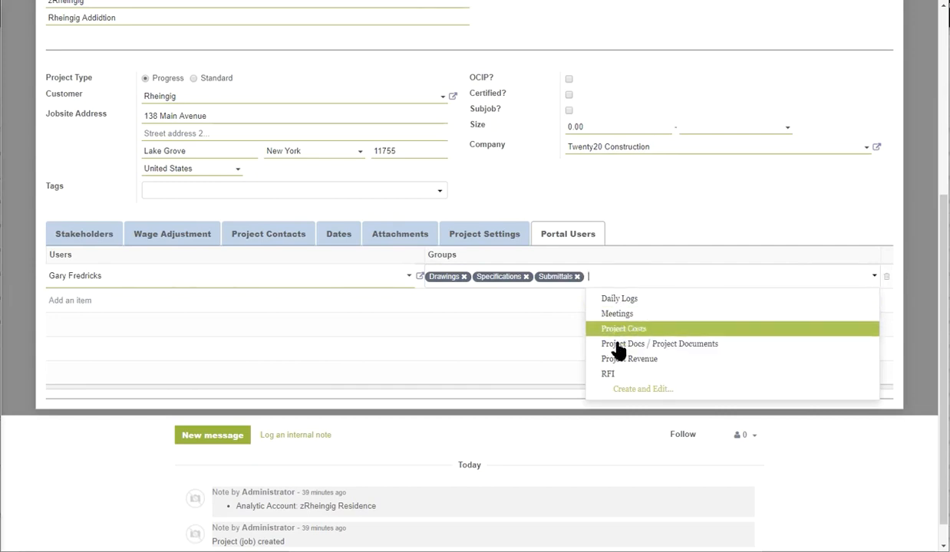
pyautogui.click(610, 376)
pyautogui.click(651, 288)
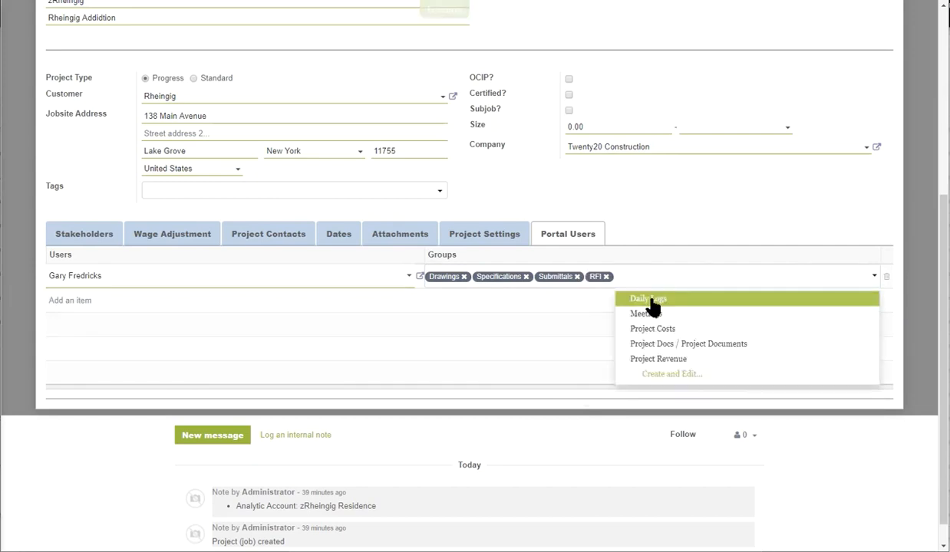
pyautogui.click(651, 301)
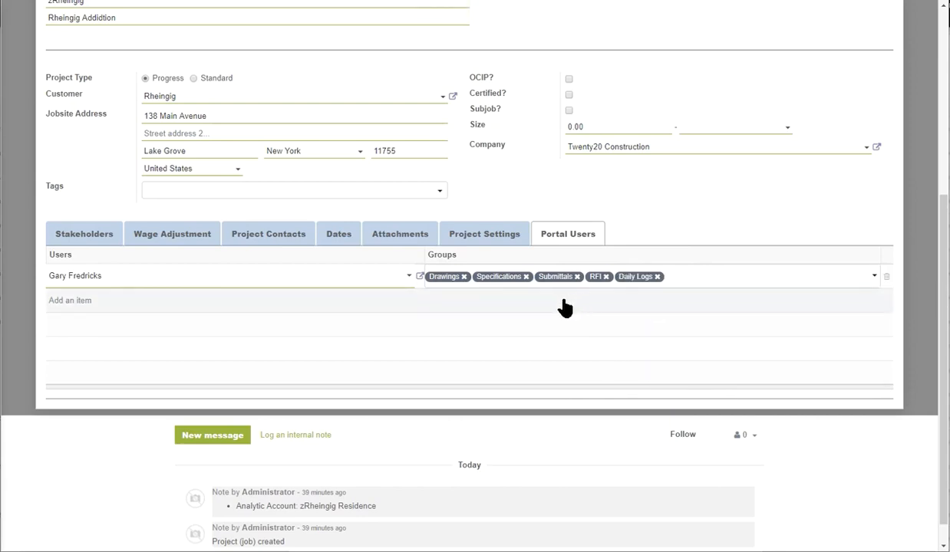
# Save the zRheingig Residence project.
pyautogui.scroll(1, 562, 307)
pyautogui.scroll(5, 562, 307)
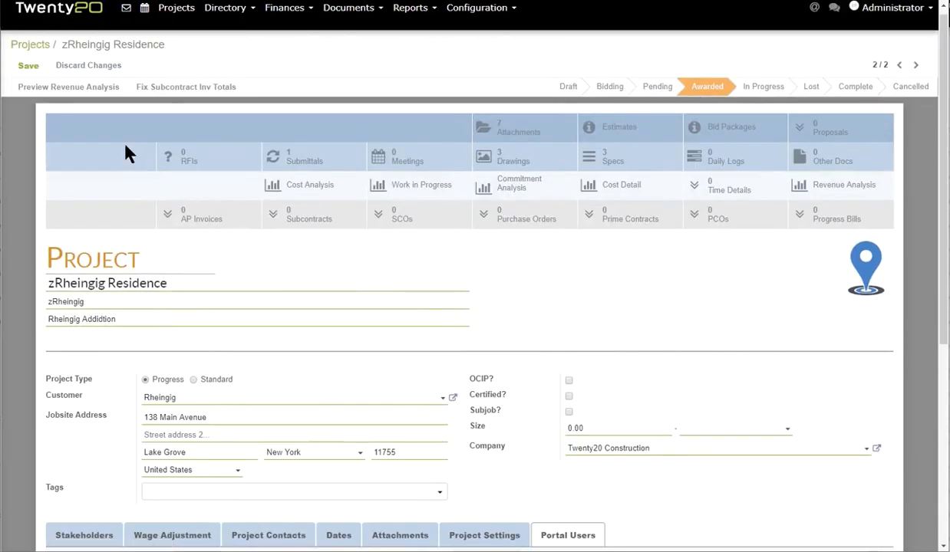
pyautogui.click(27, 67)
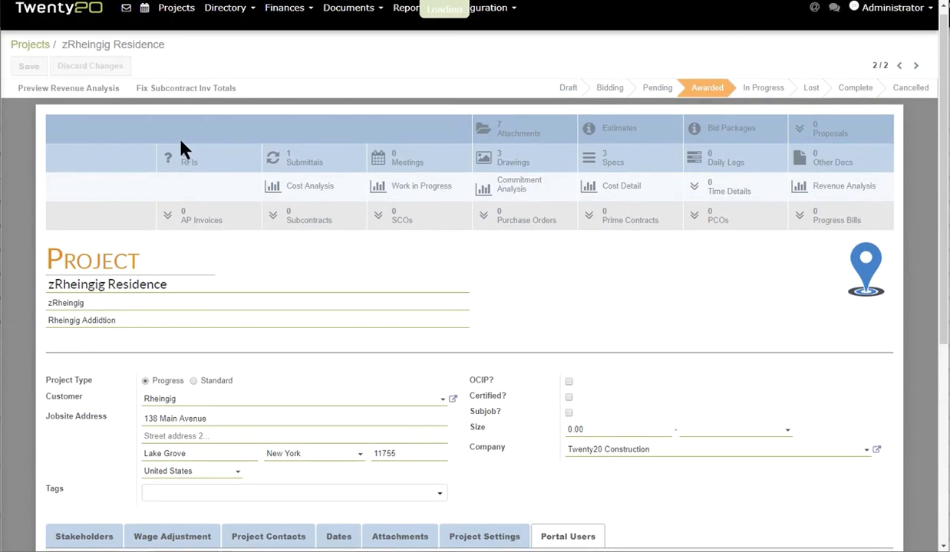